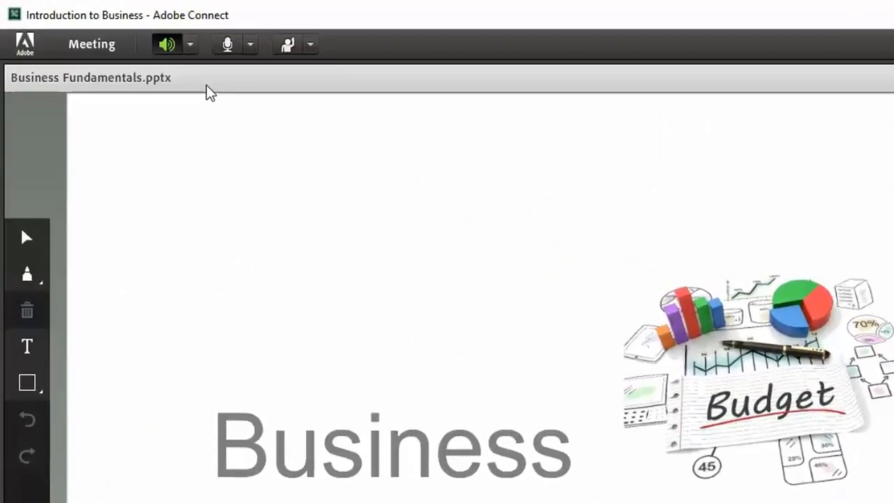
- Connect the microphone audio, set a status reaction, and send 'Great!' to everyone in chat
{"action": "left_click", "coordinate": [229, 46]}
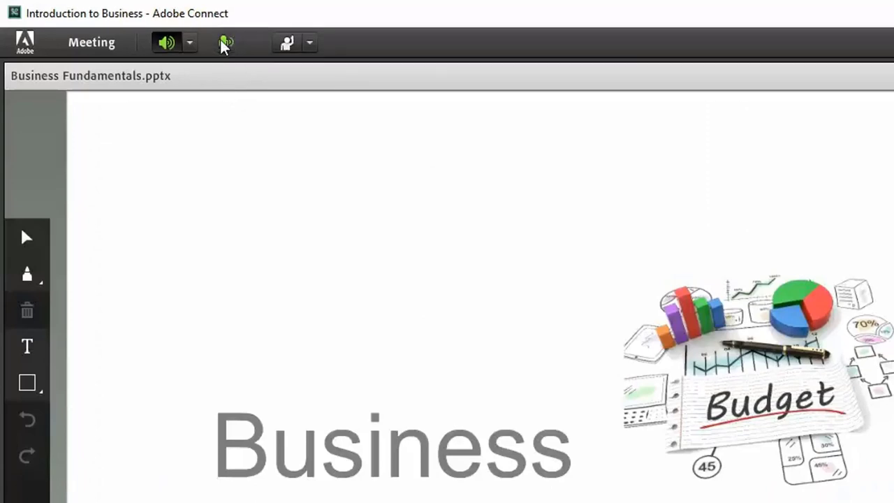
{"action": "left_click", "coordinate": [310, 43]}
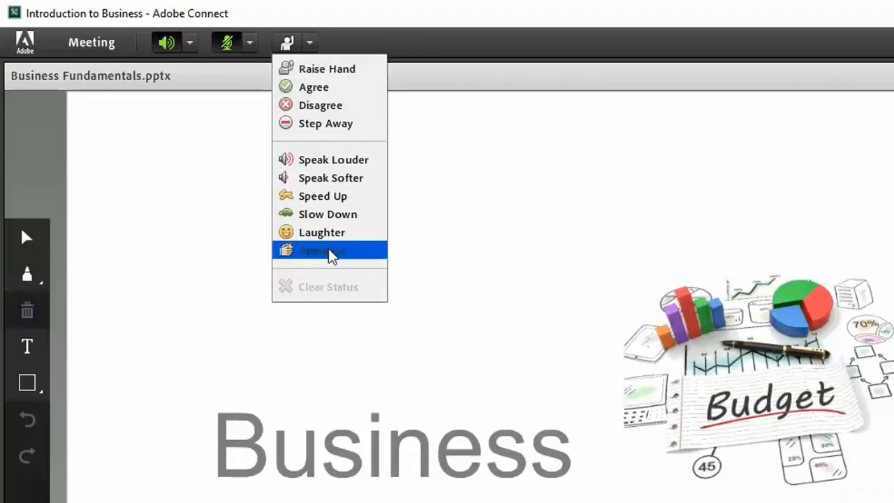
{"action": "left_click", "coordinate": [332, 251]}
{"action": "type", "text": "Grea"}
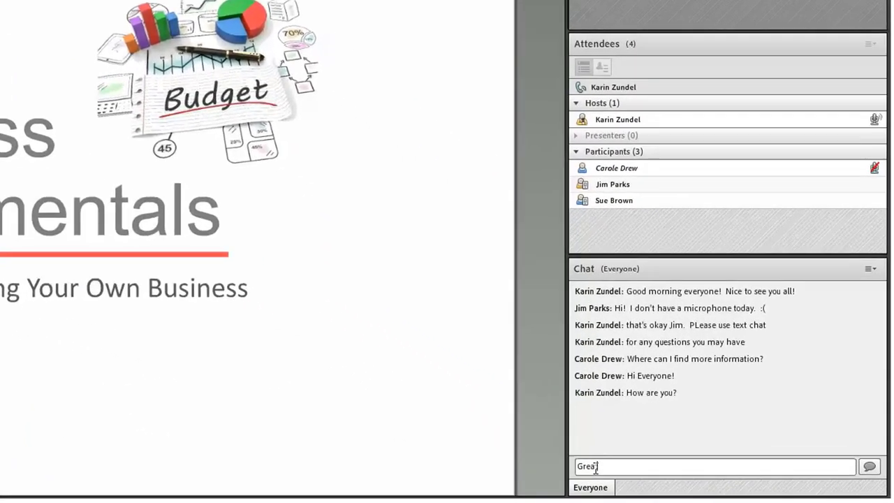
{"action": "type", "text": "!"}
{"action": "key", "text": "Return"}
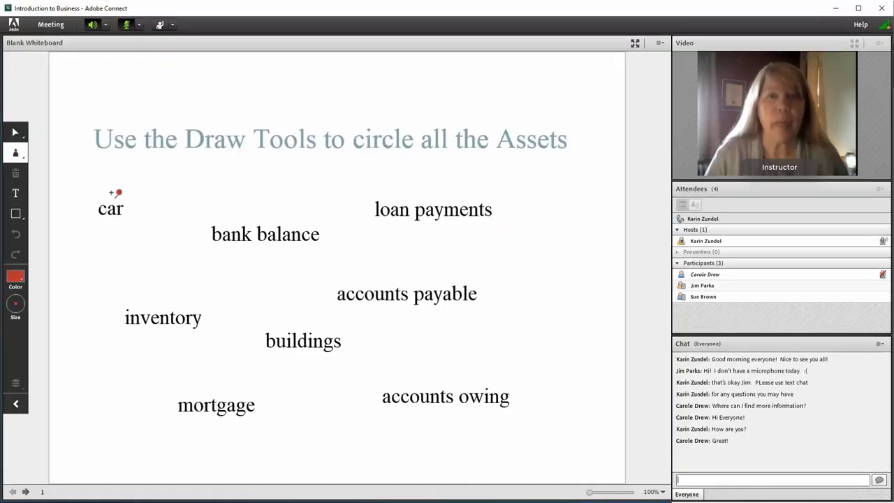
- Draw a red pencil circle around the word 'car' on the whiteboard
{"action": "left_click_drag", "start_coordinate": [114, 192], "coordinate": [117, 189]}
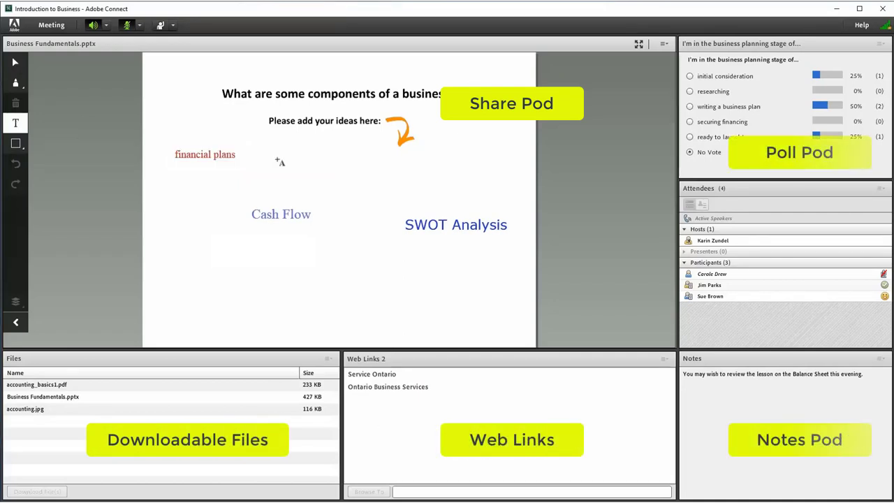
{"action": "type", "text": "Human Resourc"}
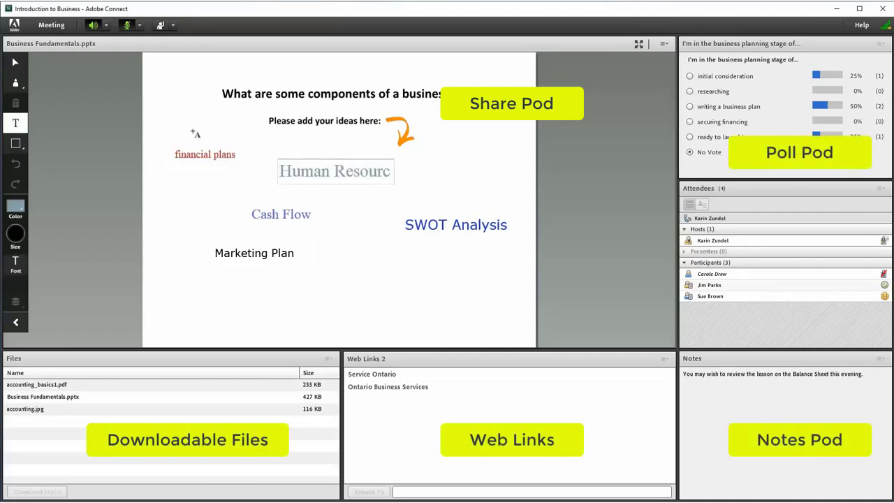
{"action": "type", "text": "es"}
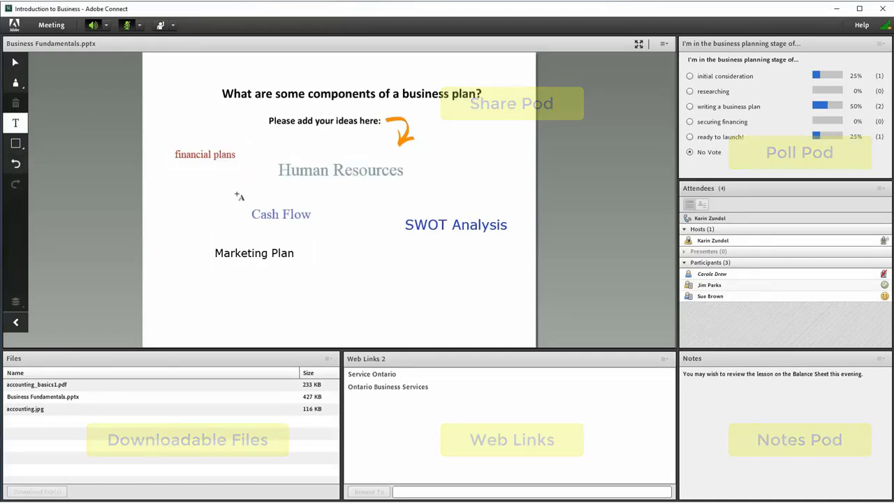